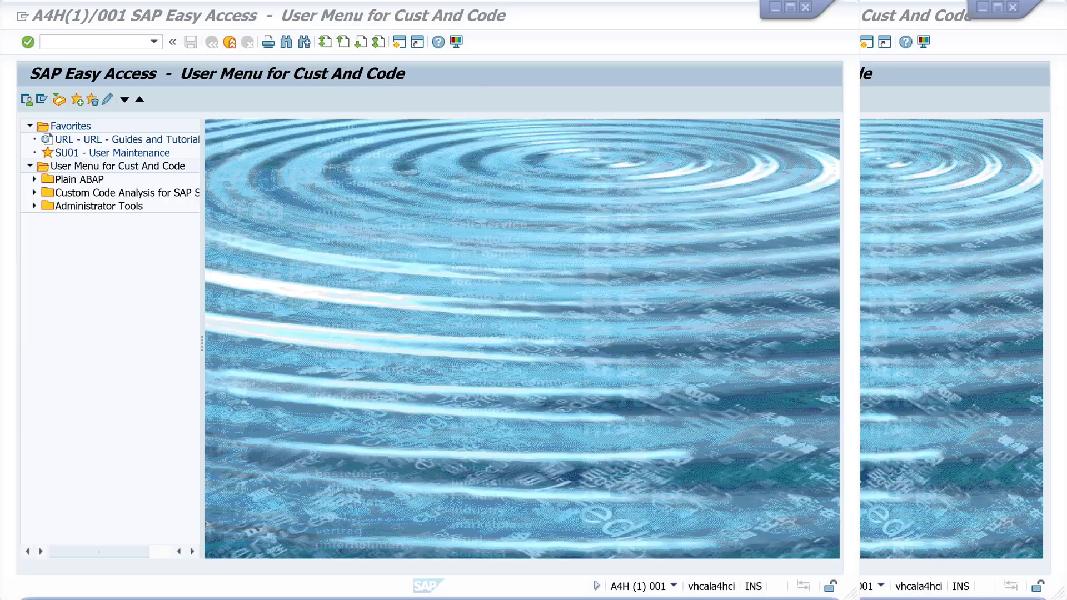
Arrange the two SAP session windows so the first session is in front.
{"action": "left_click", "coordinate": [426, 210]}
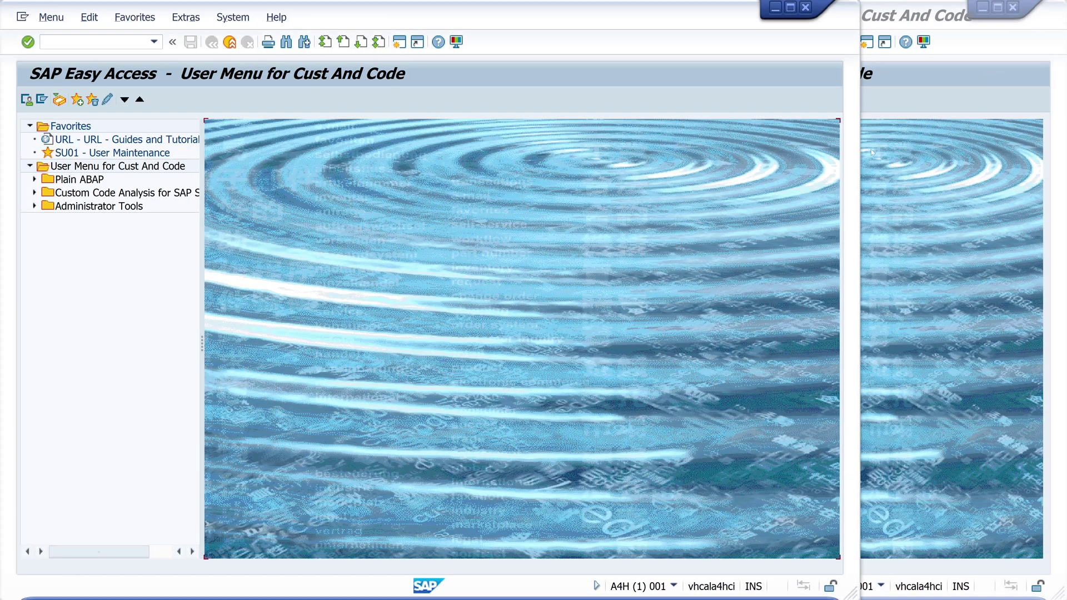
{"action": "left_click_drag", "start_coordinate": [860, 147], "coordinate": [658, 139]}
{"action": "left_click", "coordinate": [356, 189]}
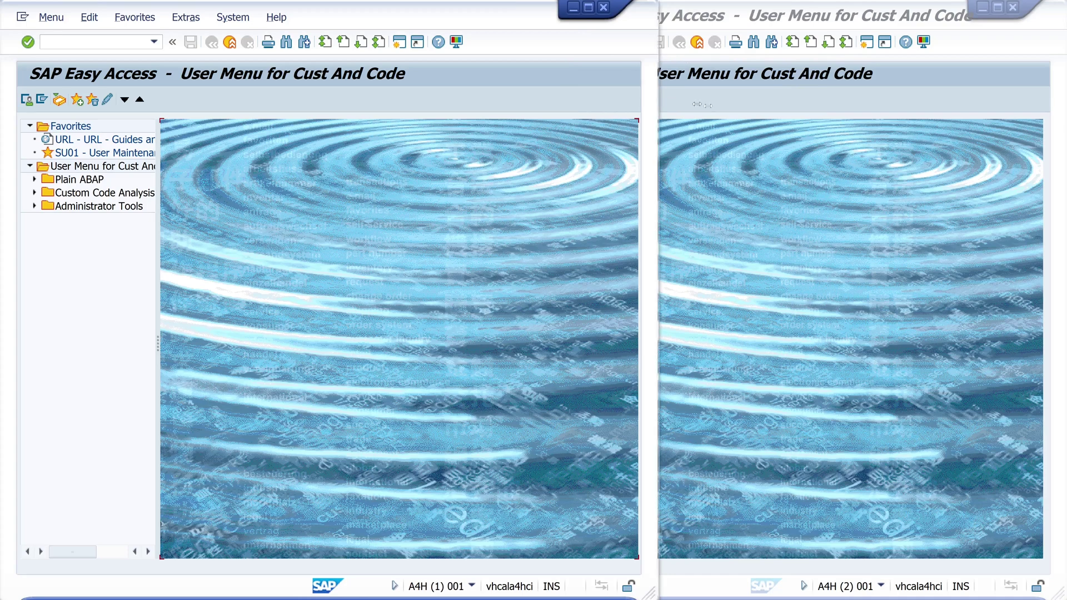
{"action": "left_click_drag", "start_coordinate": [658, 121], "coordinate": [857, 121]}
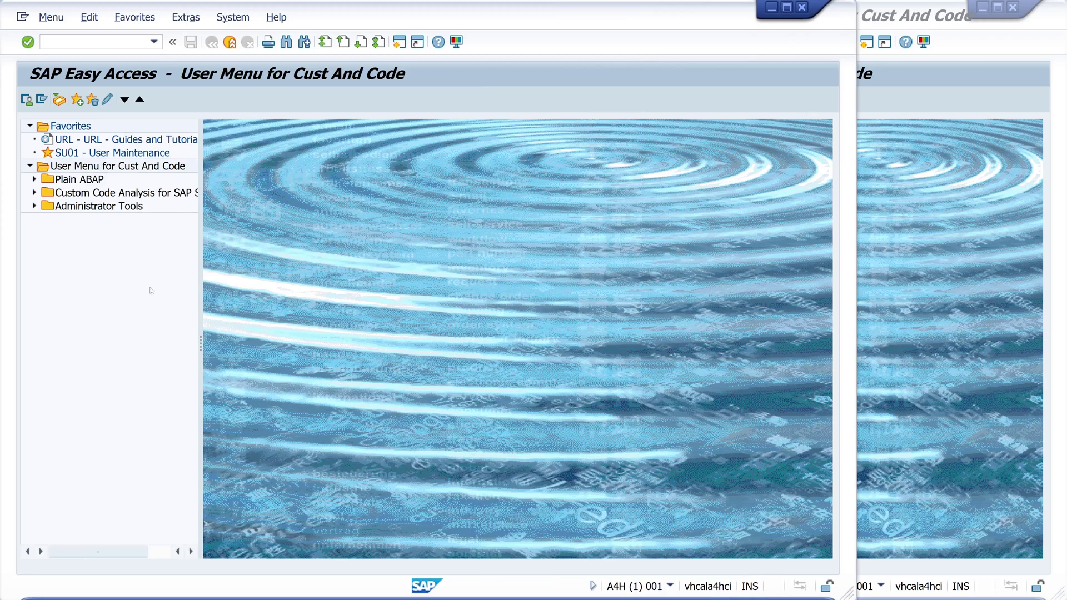
{"action": "left_click", "coordinate": [151, 290]}
Run SM01_CUS with Locked checked, listing the 18 start-locked transactions.
{"action": "left_click", "coordinate": [43, 42]}
{"action": "type", "text": "sm01_cus"}
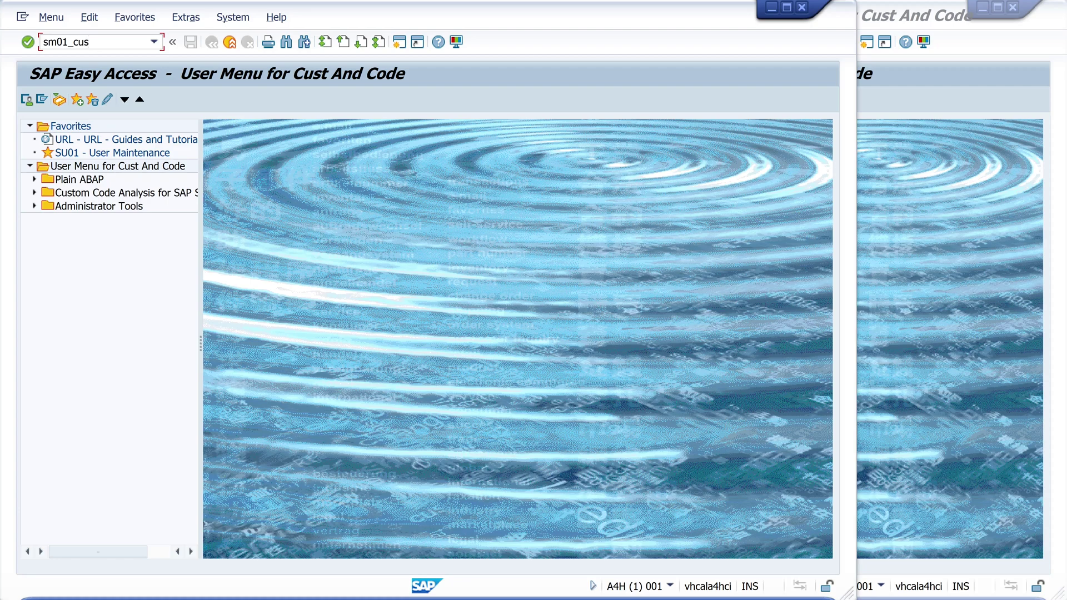
{"action": "key", "text": "Return"}
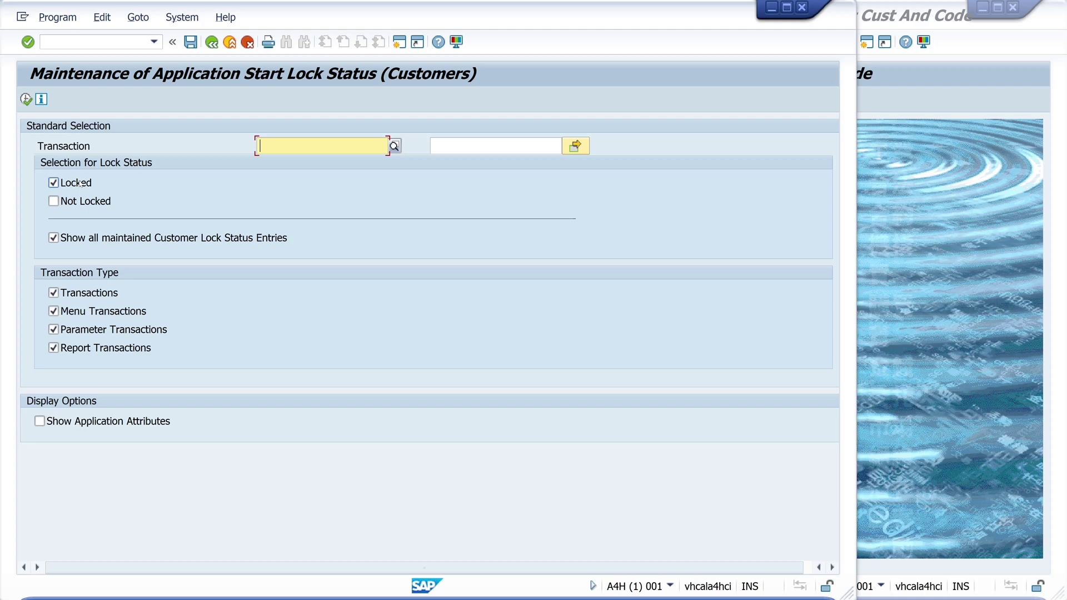
{"action": "key", "text": "F8"}
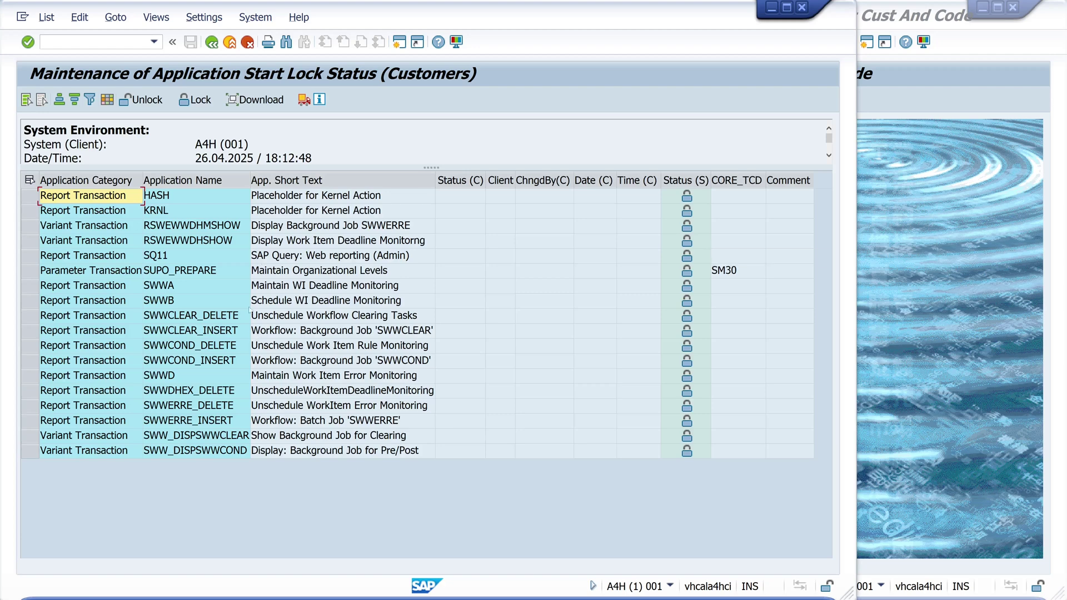
{"action": "left_click_drag", "start_coordinate": [462, 168], "coordinate": [285, 176]}
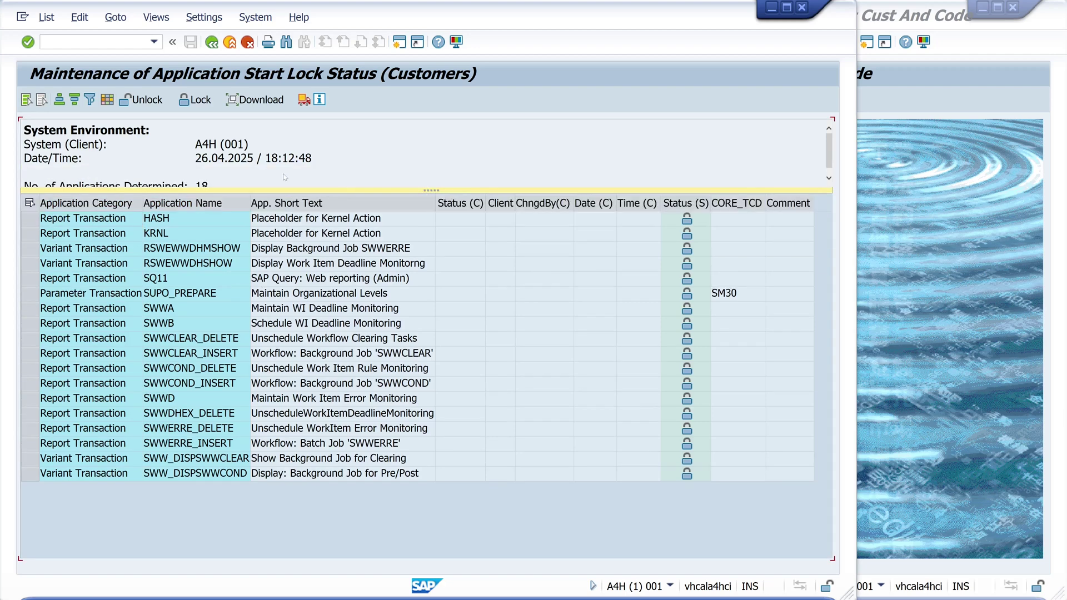
Switch the filter to Not Locked, listing 13.188 unlocked transactions, then return to the selection screen.
{"action": "left_click", "coordinate": [211, 41]}
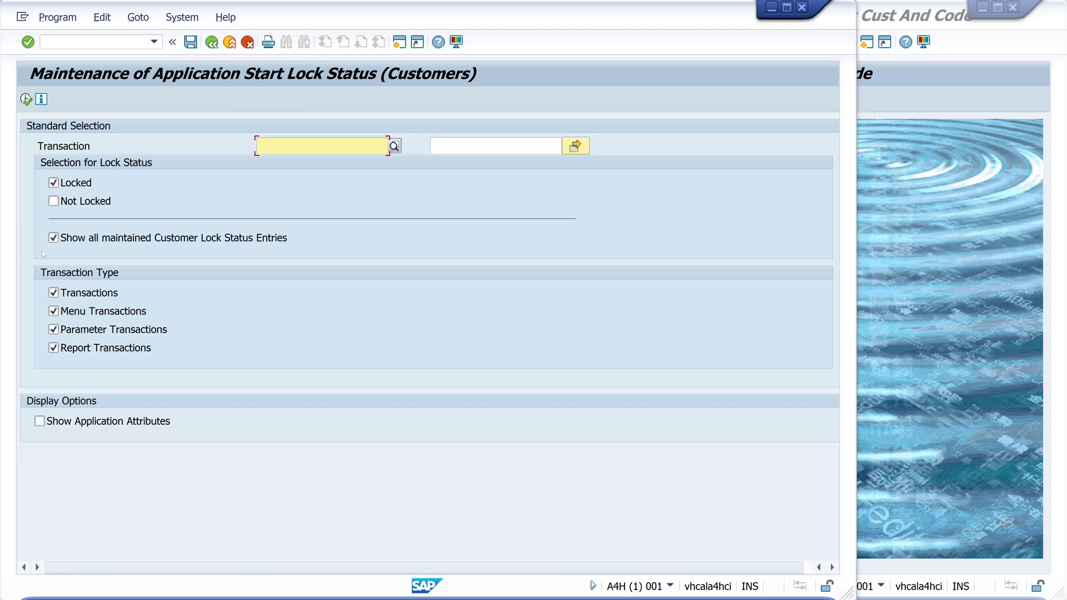
{"action": "left_click", "coordinate": [53, 183]}
{"action": "left_click", "coordinate": [53, 201]}
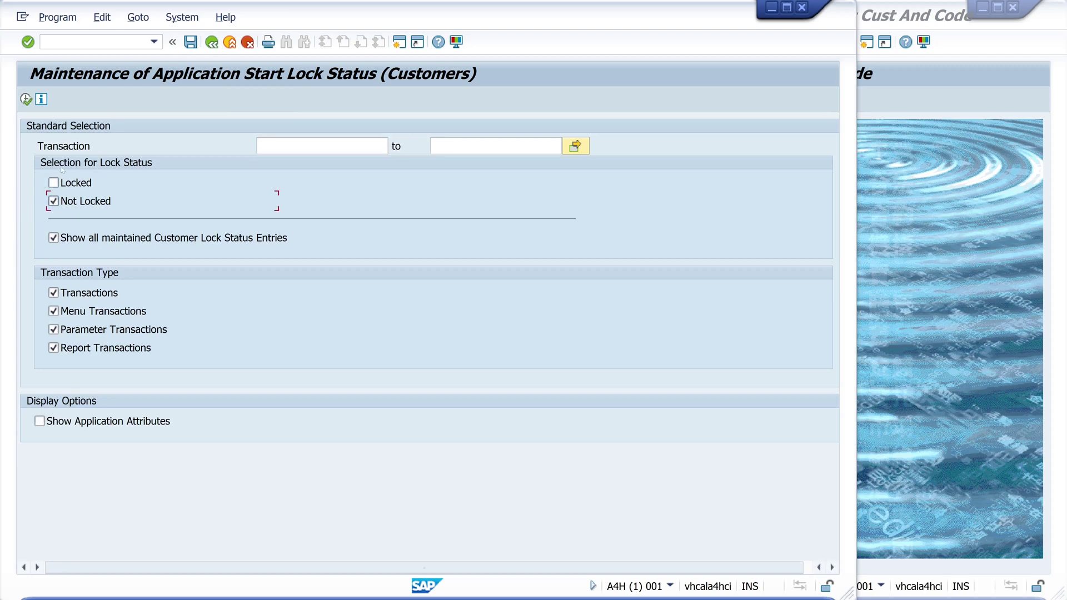
{"action": "left_click", "coordinate": [26, 100]}
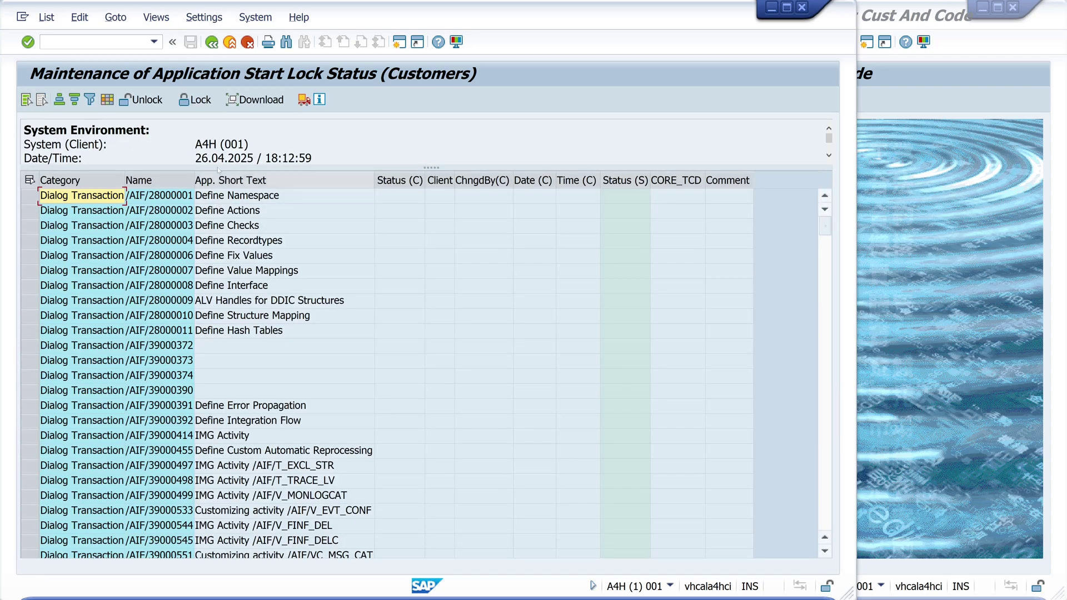
{"action": "left_click_drag", "start_coordinate": [437, 168], "coordinate": [432, 245]}
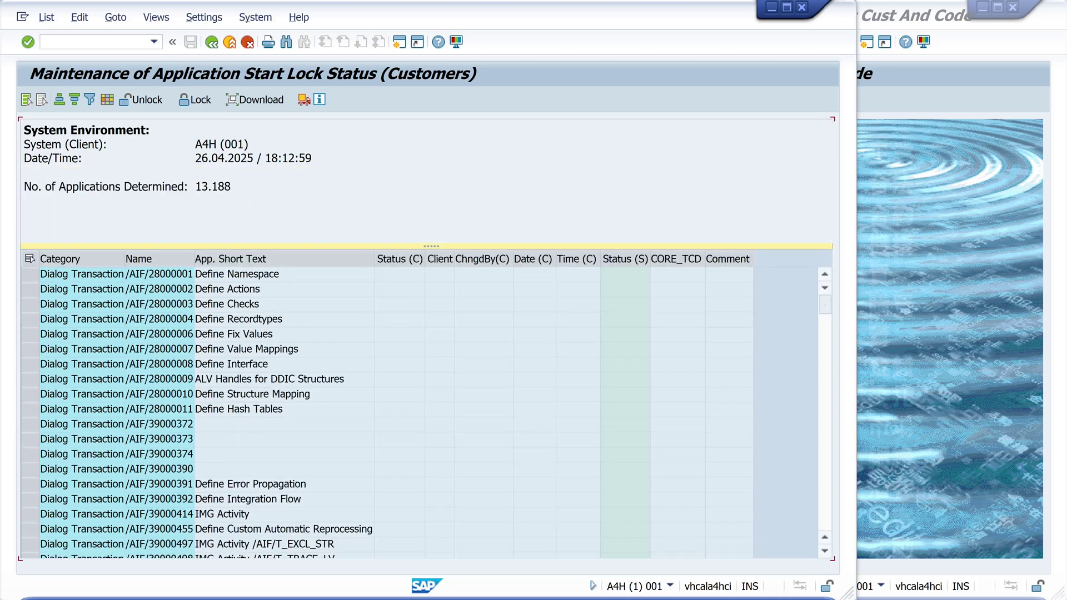
{"action": "double_click", "coordinate": [216, 187]}
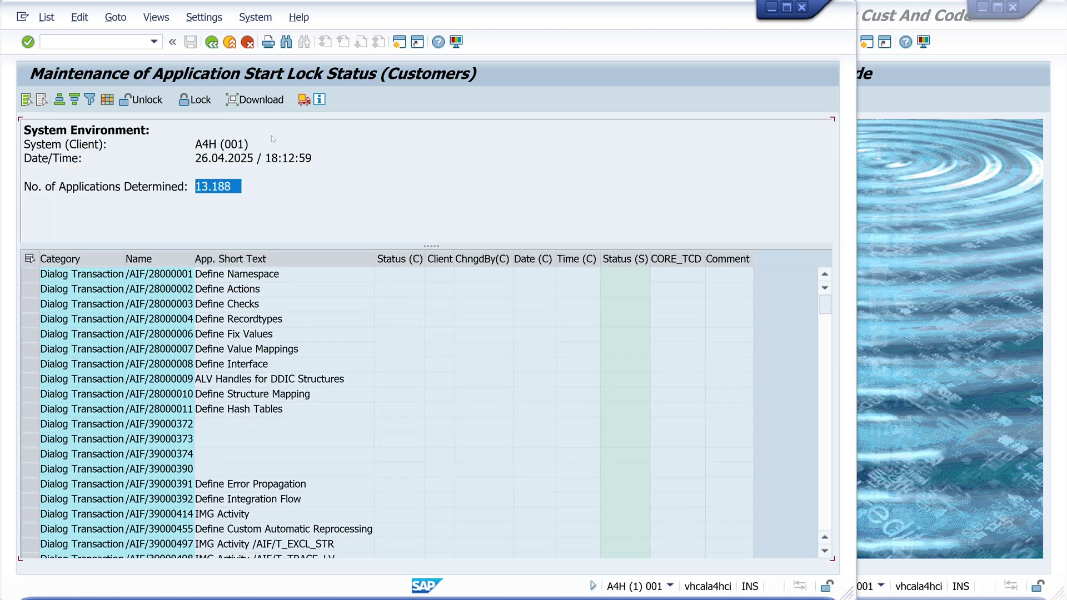
{"action": "left_click", "coordinate": [212, 42]}
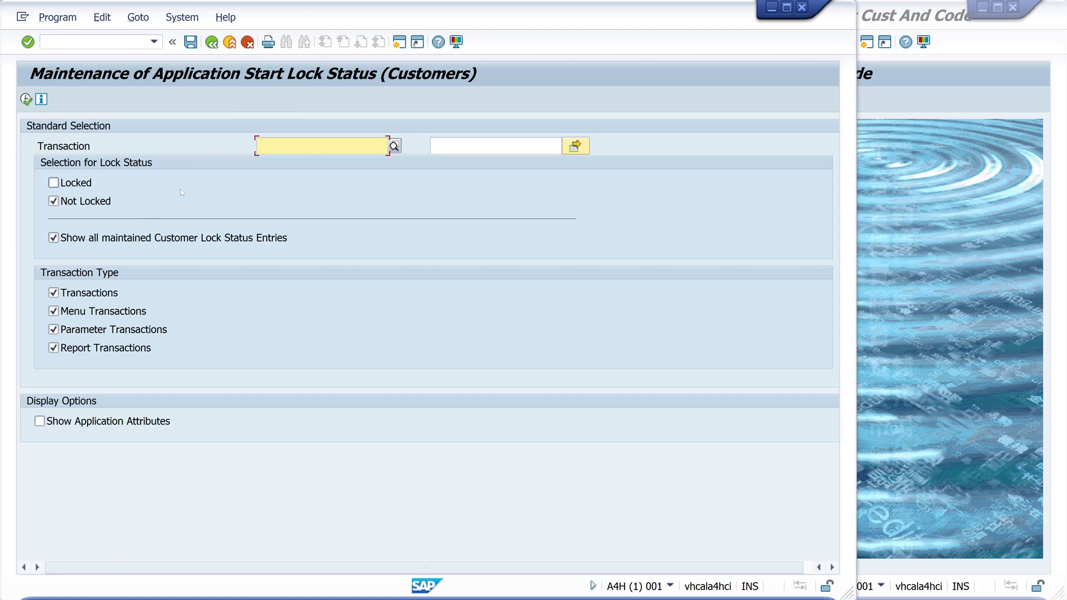
Start BP in the second session to confirm Maintain Business Partner opens.
{"action": "key", "text": "alt+Tab"}
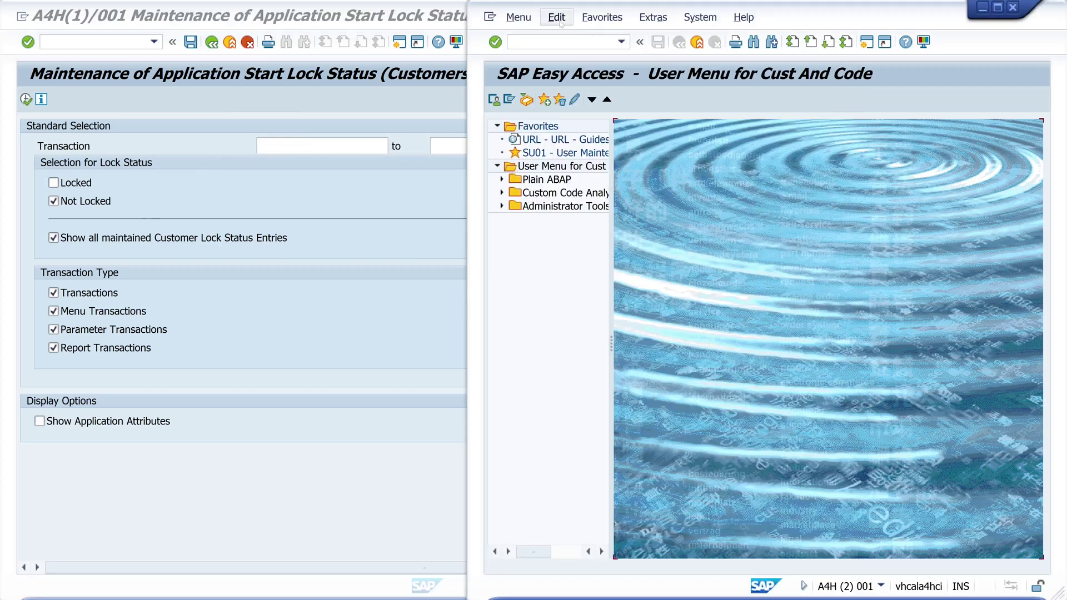
{"action": "left_click", "coordinate": [561, 41]}
{"action": "type", "text": "bp"}
{"action": "key", "text": "Return"}
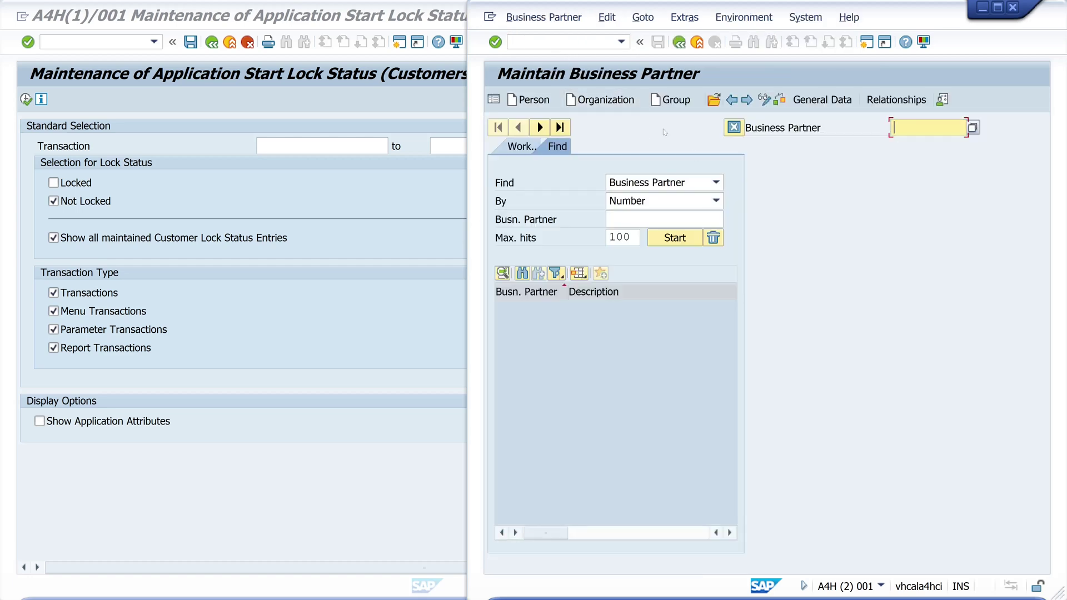
Leave BP with /n and return to the start-lock maintenance session.
{"action": "key", "text": "ctrl+slash"}
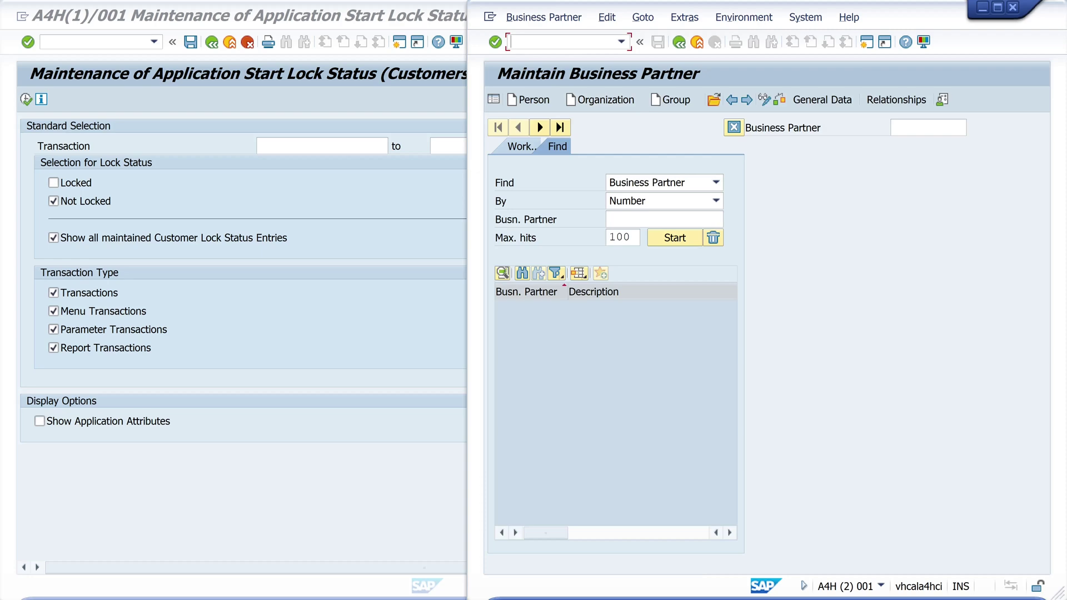
{"action": "type", "text": "/n"}
{"action": "key", "text": "Return"}
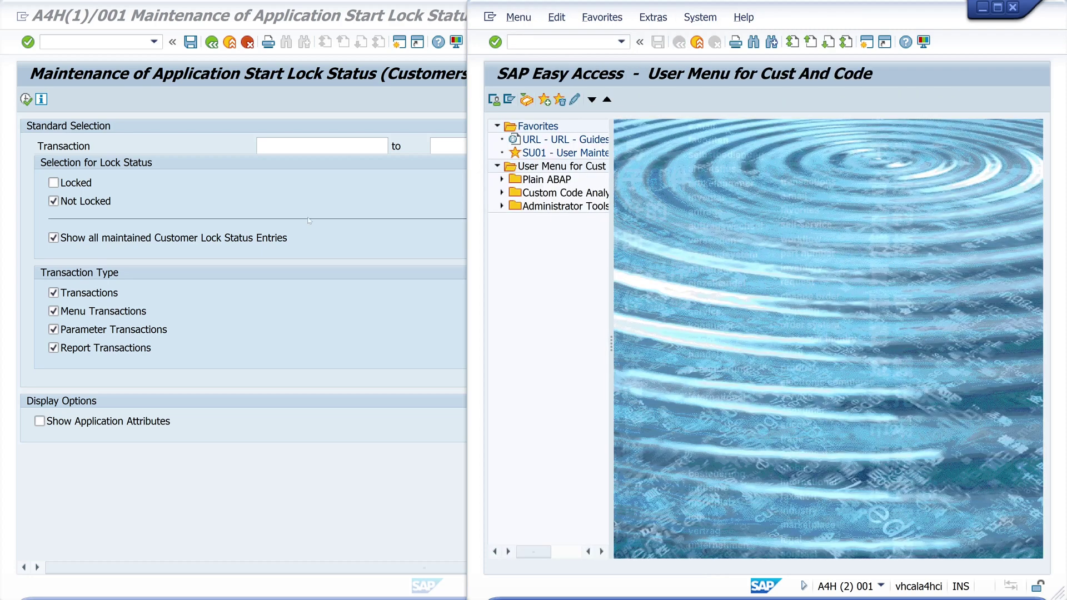
{"action": "left_click", "coordinate": [37, 138]}
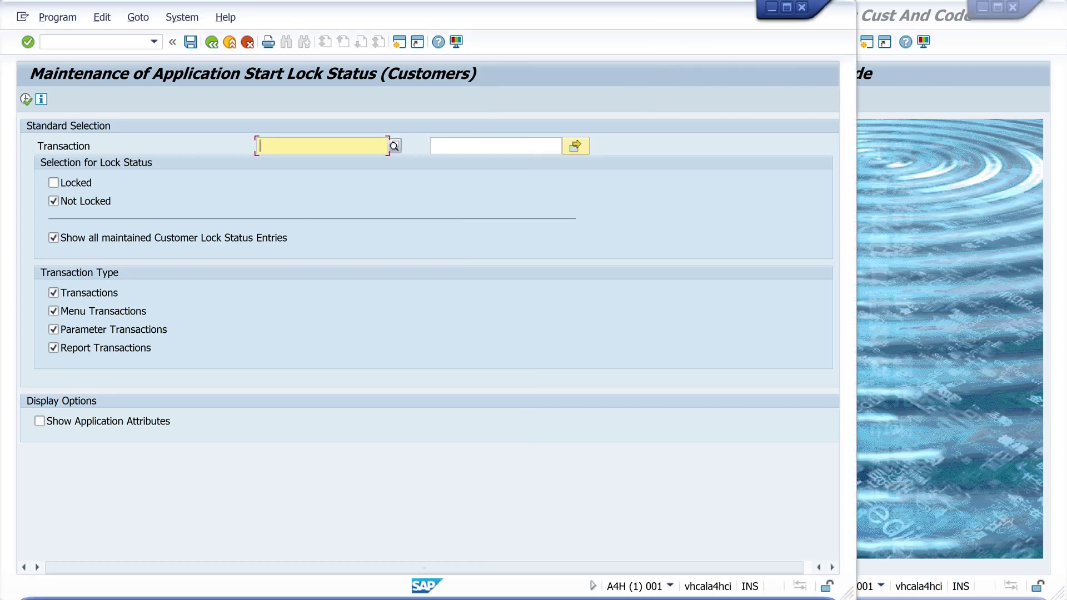
Filter the start-lock selection to transaction BP and list its lock status.
{"action": "type", "text": "BP"}
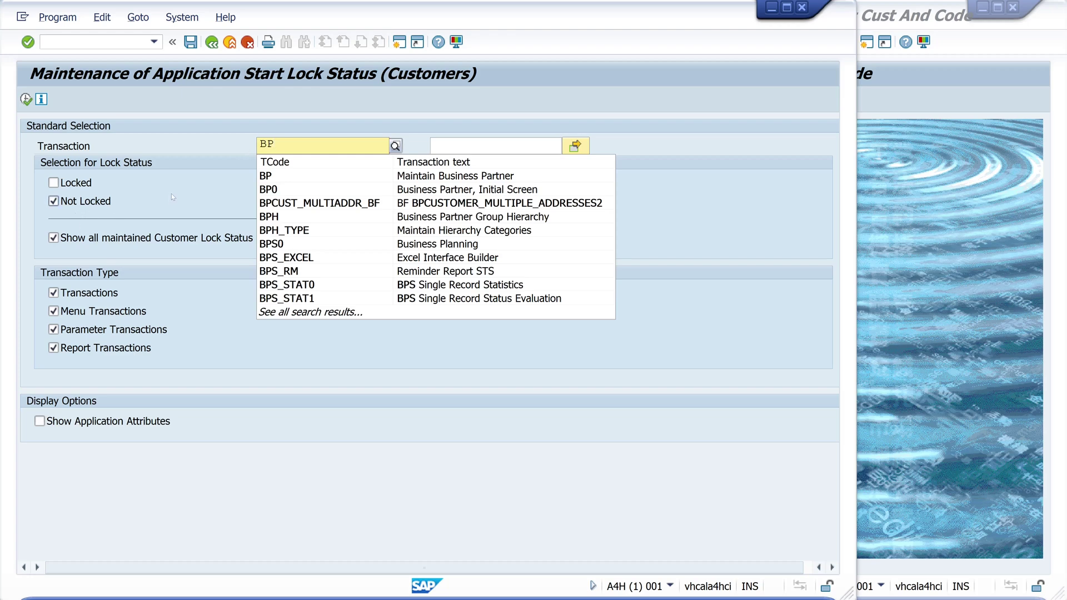
{"action": "left_click", "coordinate": [54, 202]}
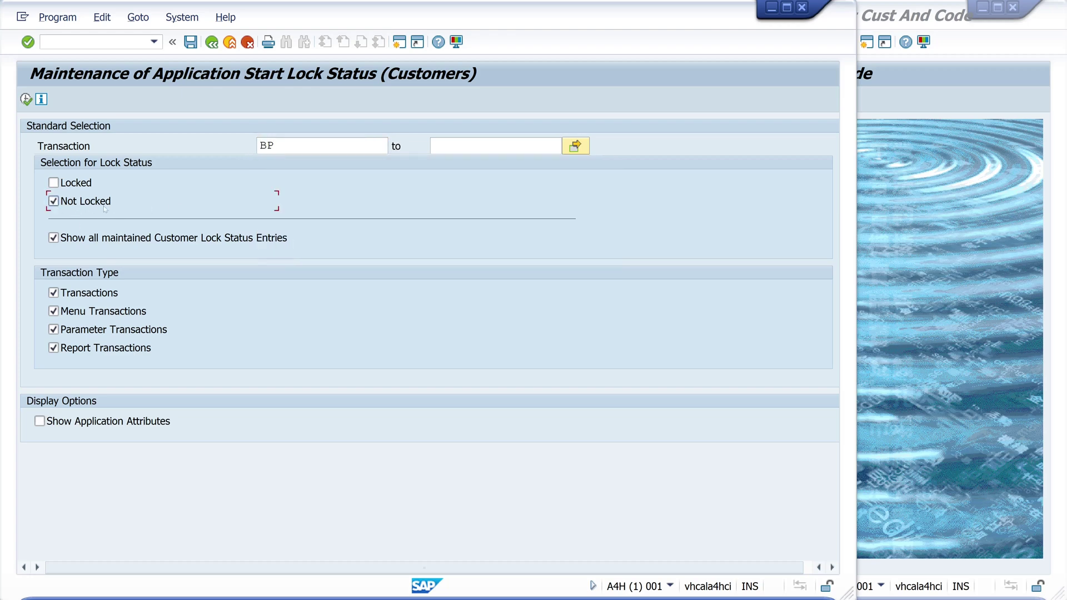
{"action": "left_click", "coordinate": [26, 100]}
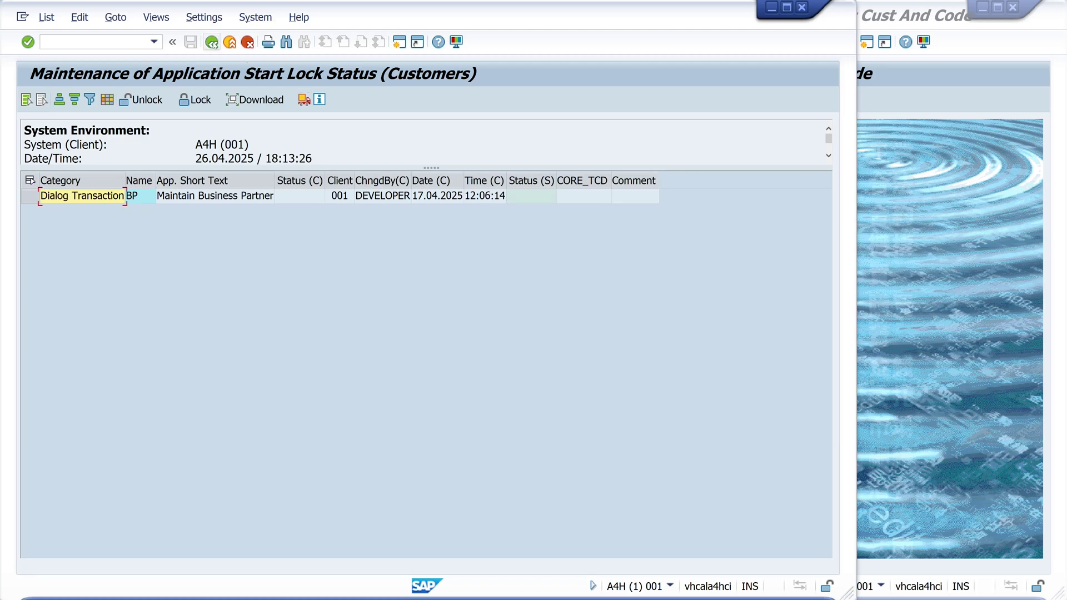
Relist BP with Show Application Attributes, select its row and start the Lock action.
{"action": "left_click", "coordinate": [211, 42]}
{"action": "left_click", "coordinate": [39, 422]}
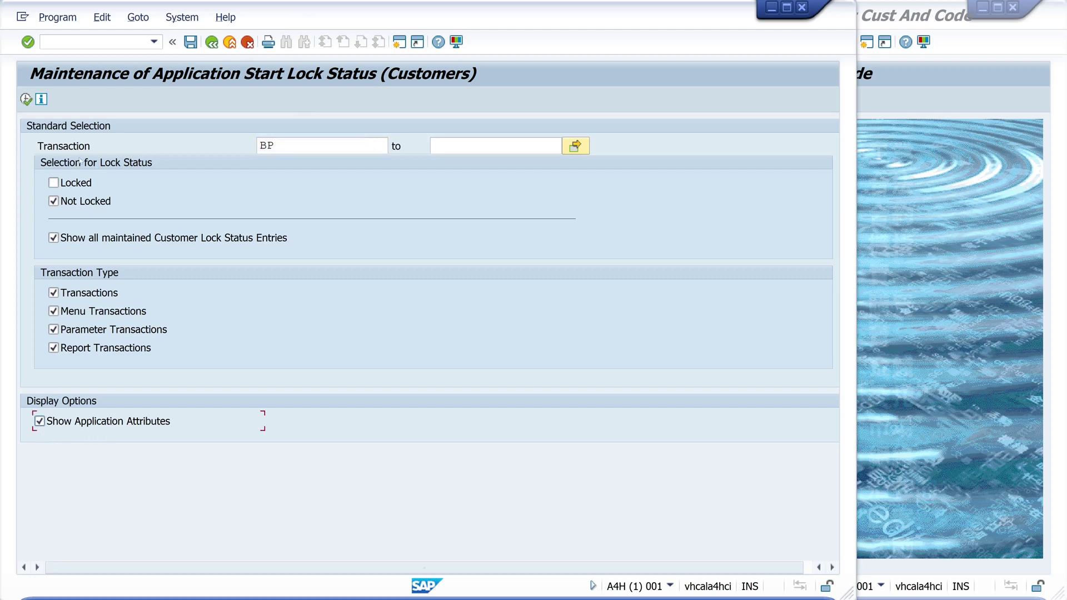
{"action": "left_click", "coordinate": [26, 100]}
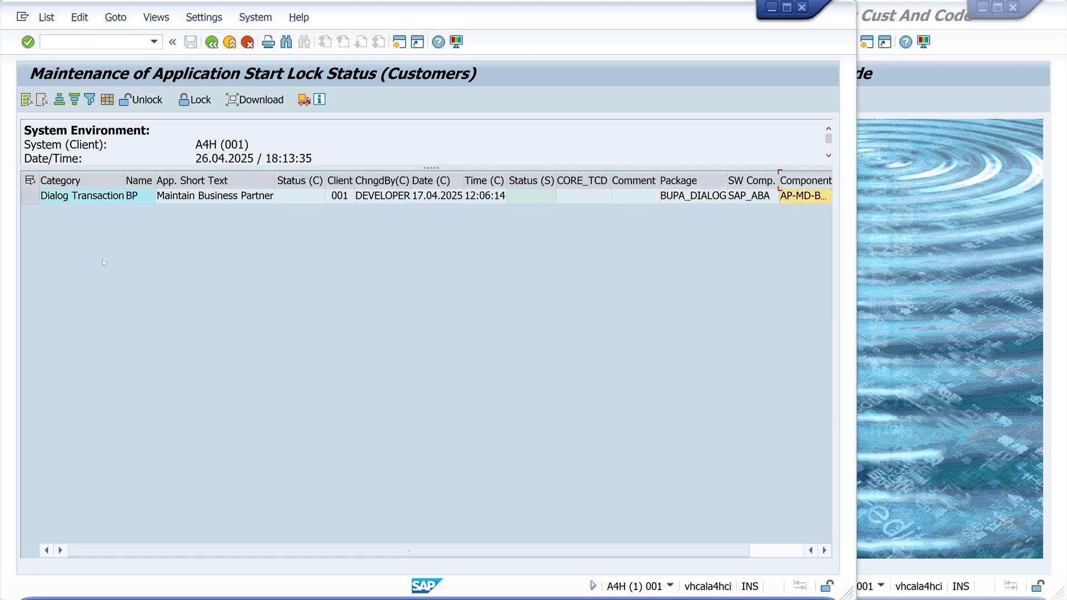
{"action": "left_click", "coordinate": [30, 197]}
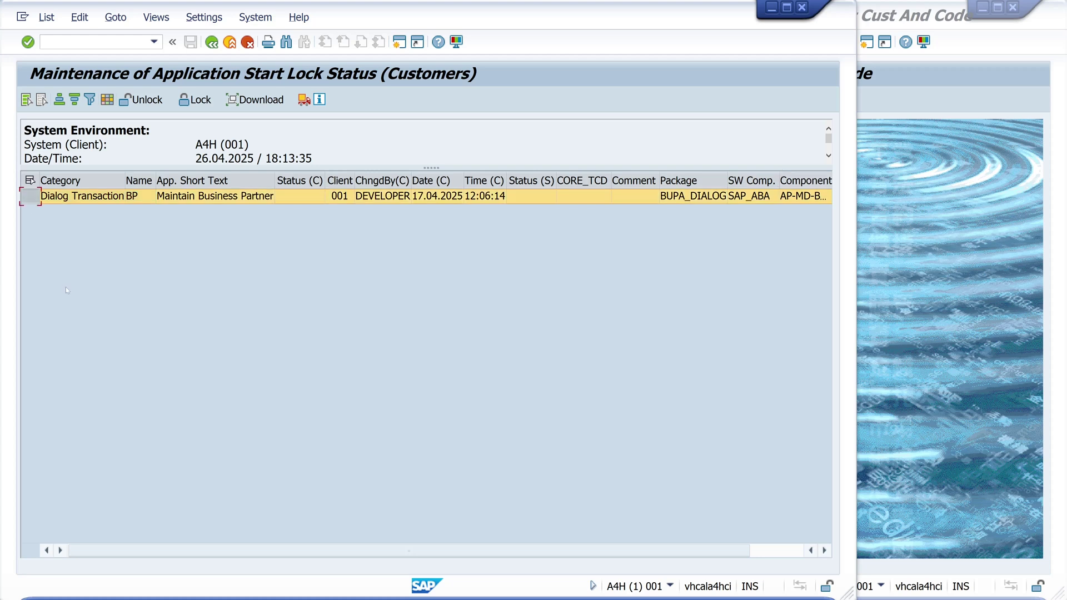
{"action": "left_click", "coordinate": [194, 100]}
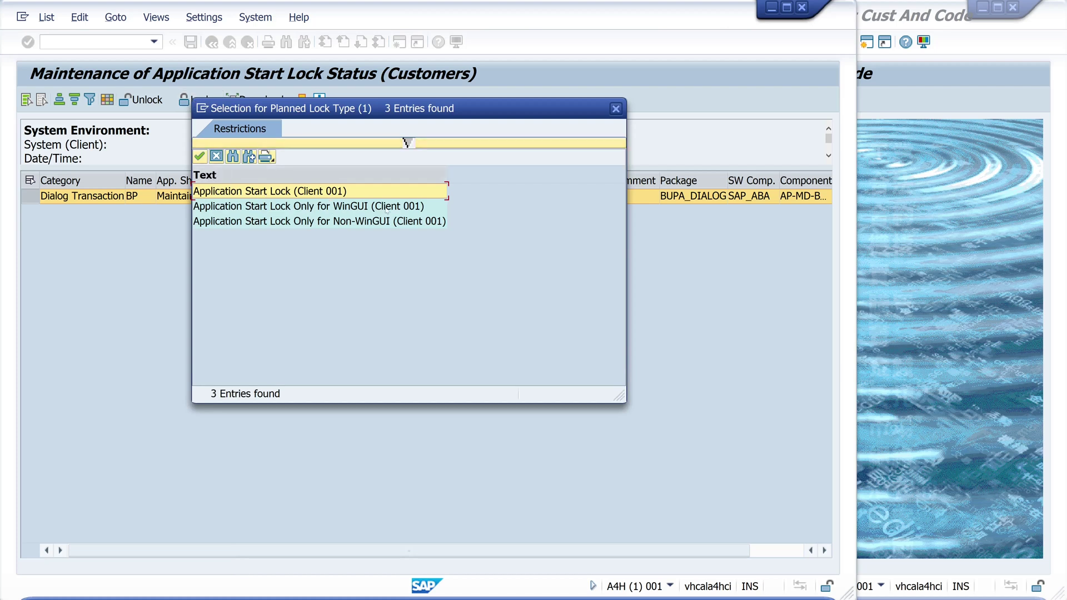
Lock BP with Application Start Lock (Client 001) and go back to the selection screen.
{"action": "double_click", "coordinate": [294, 193]}
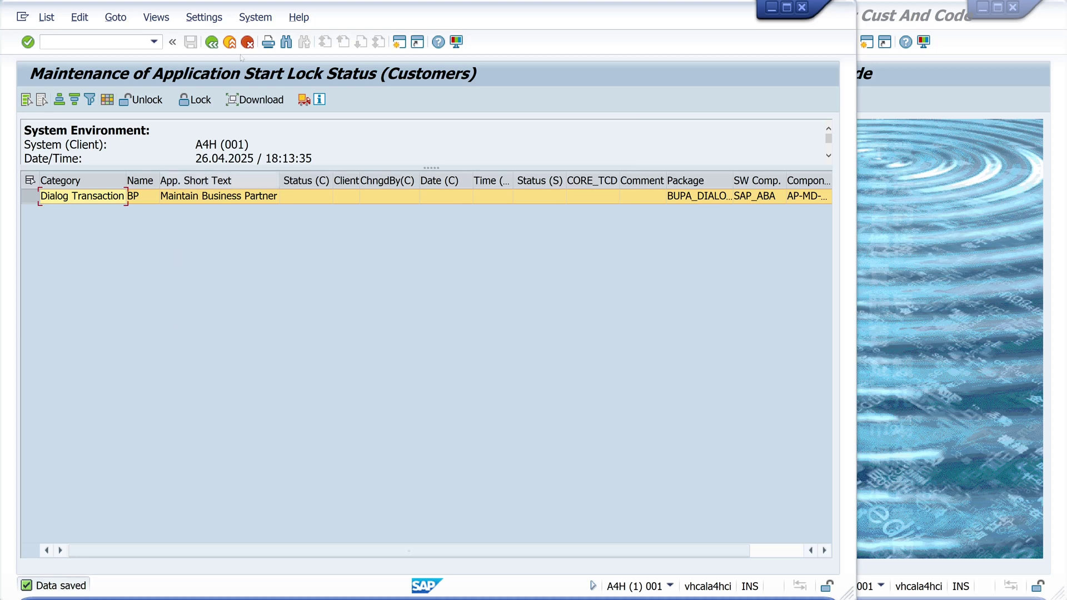
{"action": "left_click", "coordinate": [211, 43]}
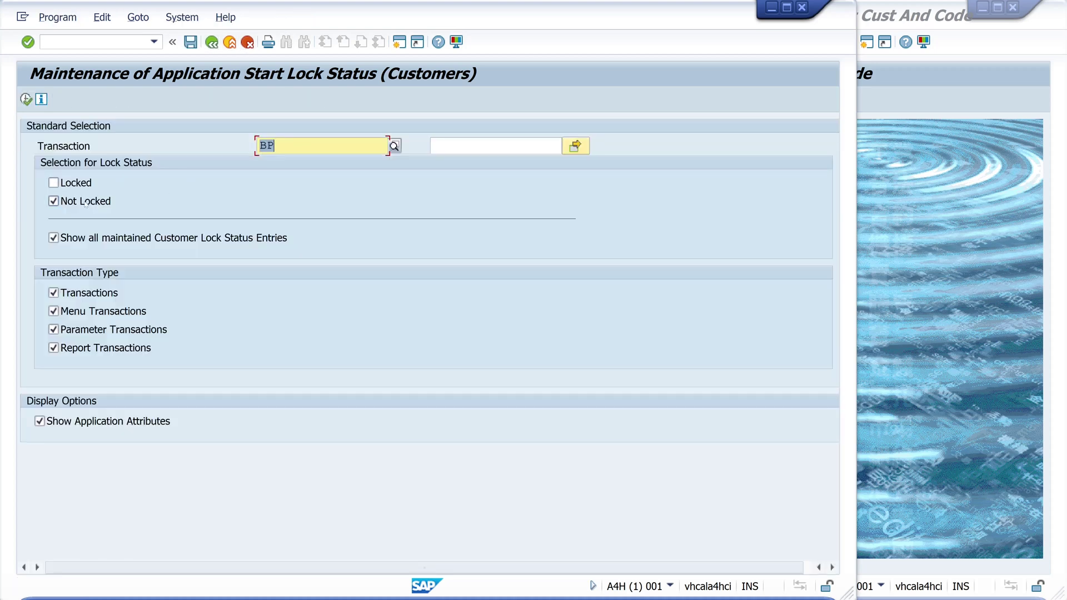
List all Locked transactions with the BP filter cleared and select BP's client lock row.
{"action": "left_click", "coordinate": [53, 201]}
{"action": "left_click", "coordinate": [53, 183]}
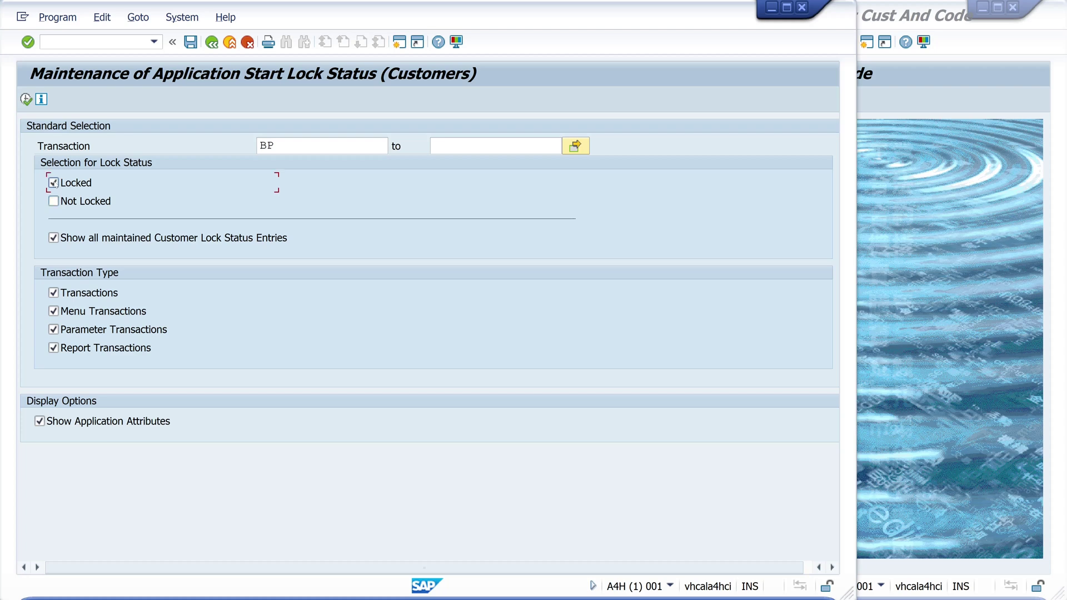
{"action": "double_click", "coordinate": [272, 145]}
{"action": "key", "text": "Delete"}
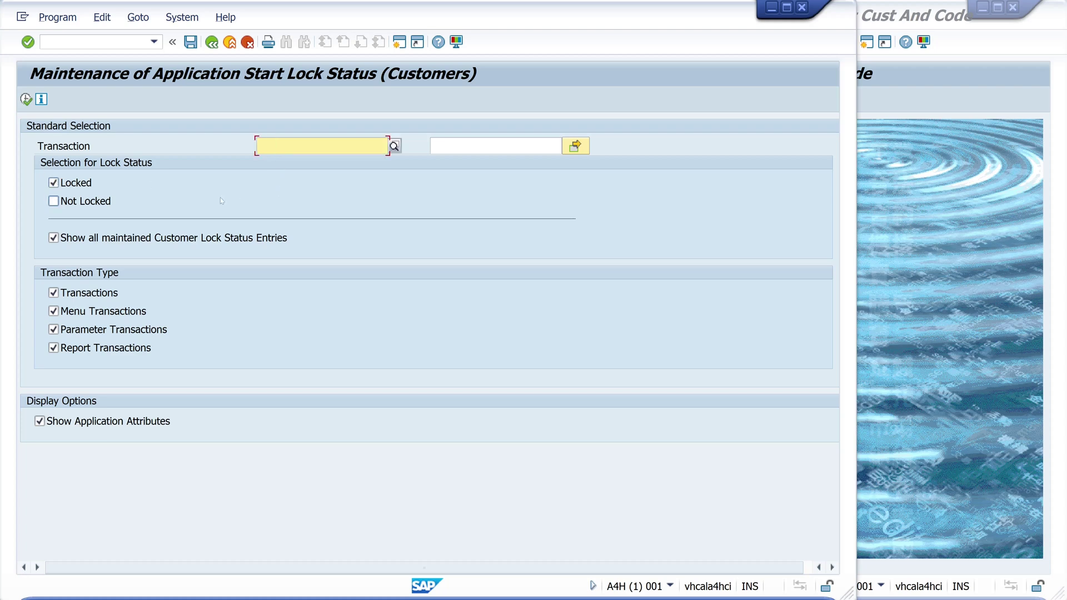
{"action": "left_click", "coordinate": [27, 99]}
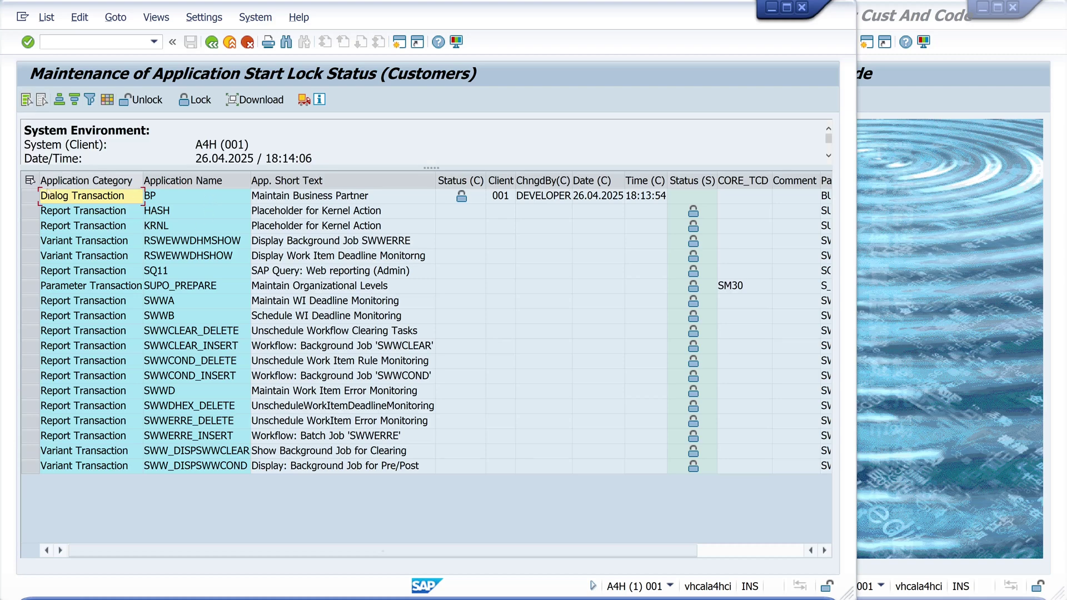
{"action": "left_click", "coordinate": [26, 197]}
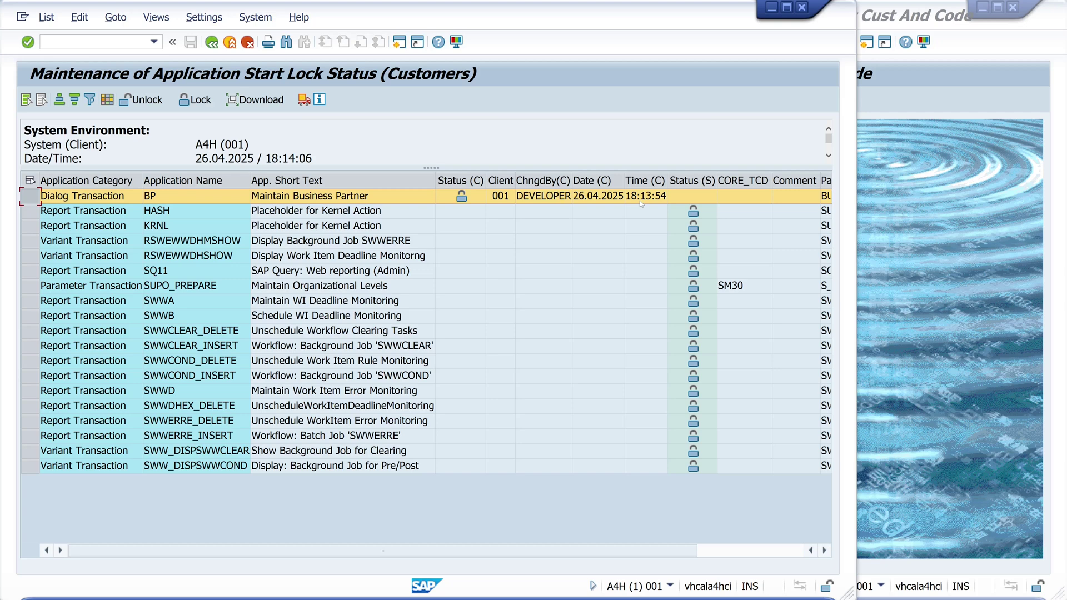
Try BP in the second session, getting 'Transaction BP is locked (local customizing lock)'.
{"action": "left_click", "coordinate": [875, 213]}
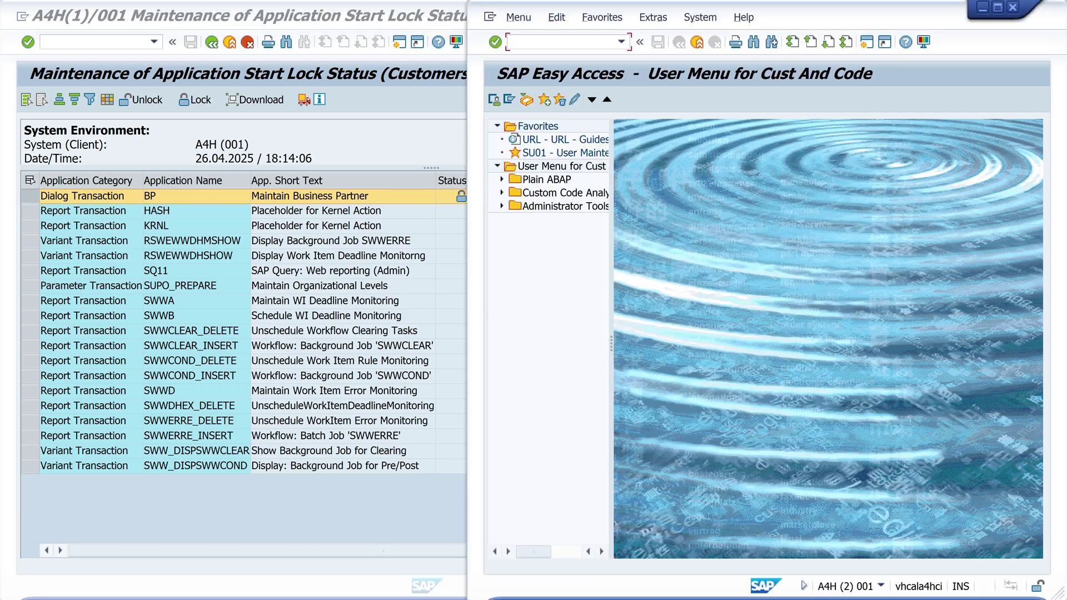
{"action": "type", "text": "bp"}
{"action": "key", "text": "Return"}
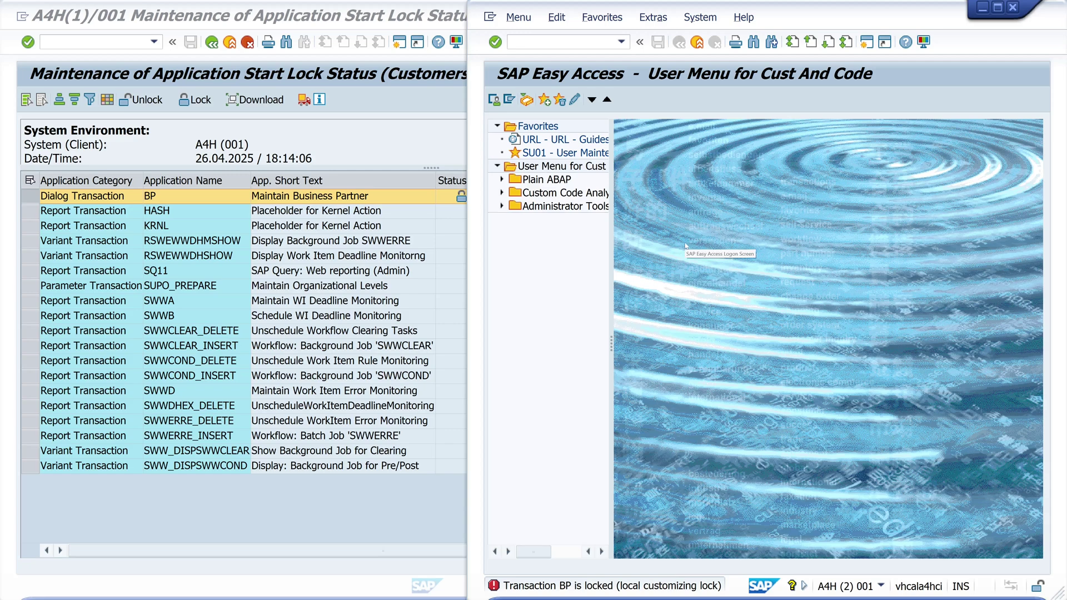
{"action": "left_click", "coordinate": [364, 143]}
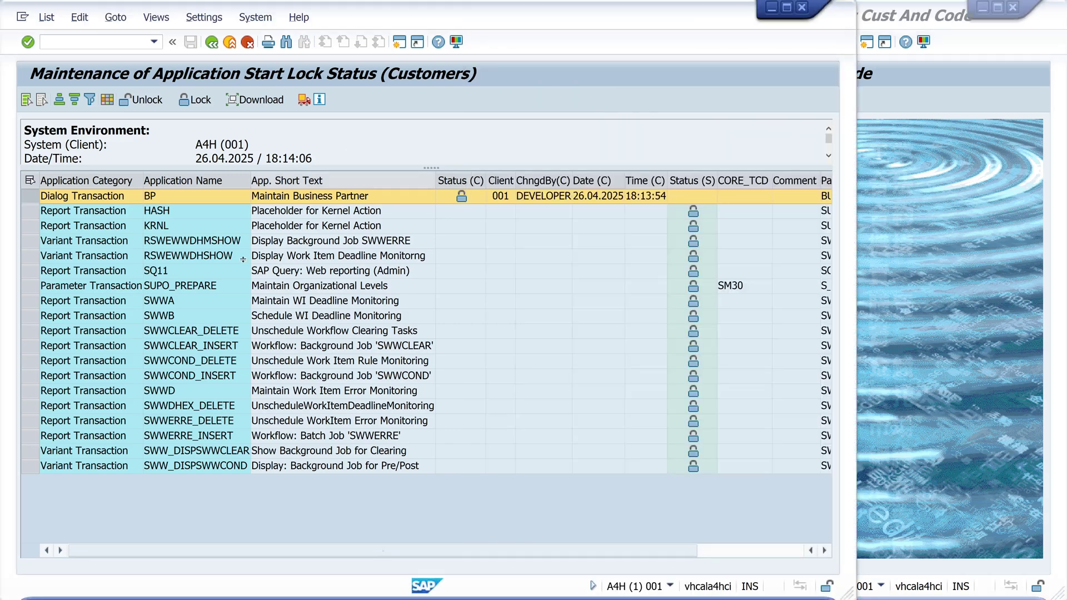
Select BP's row, unlock its client start lock, and return to the selection screen.
{"action": "left_click", "coordinate": [467, 209]}
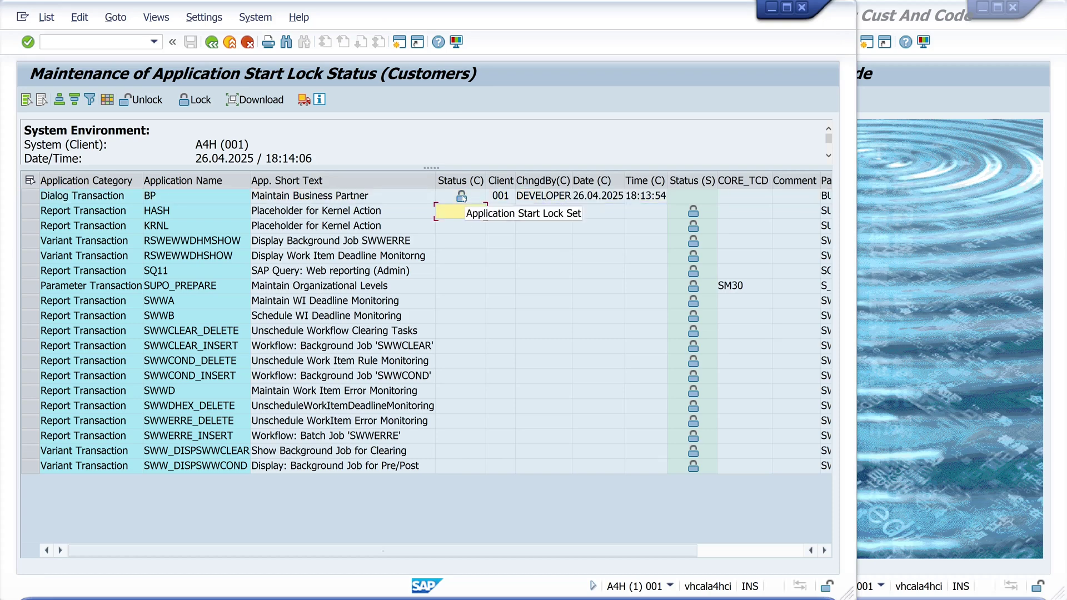
{"action": "left_click", "coordinate": [462, 198]}
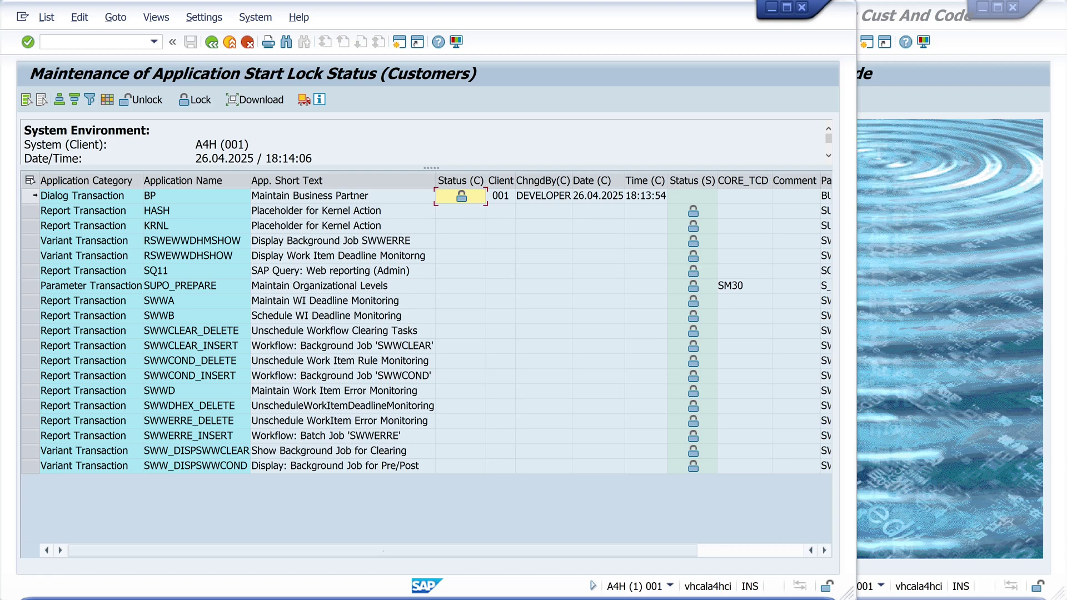
{"action": "left_click", "coordinate": [31, 196]}
{"action": "left_click", "coordinate": [145, 101]}
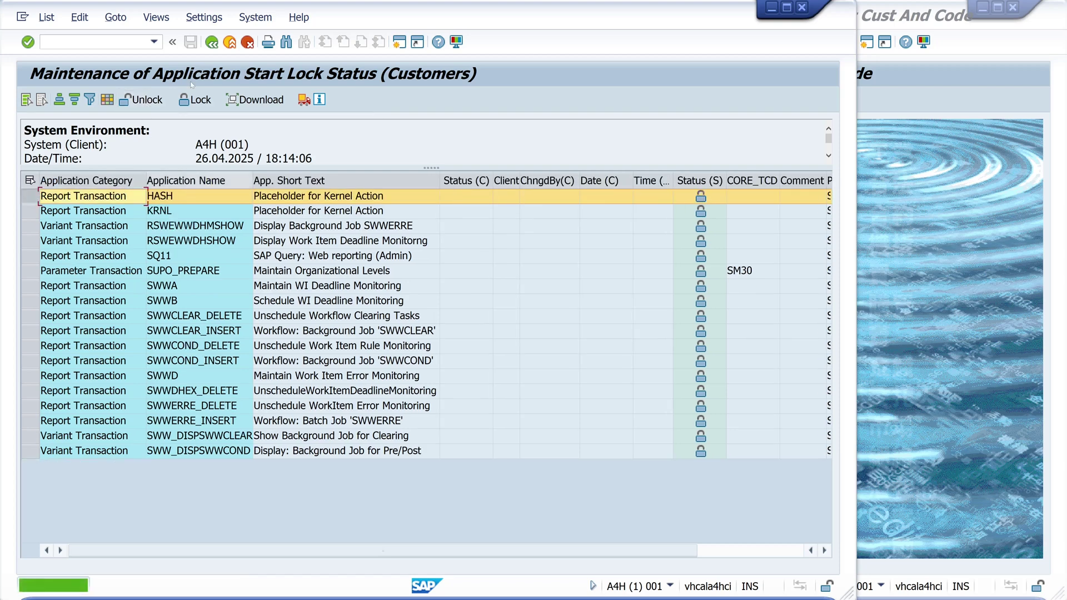
{"action": "left_click", "coordinate": [211, 42]}
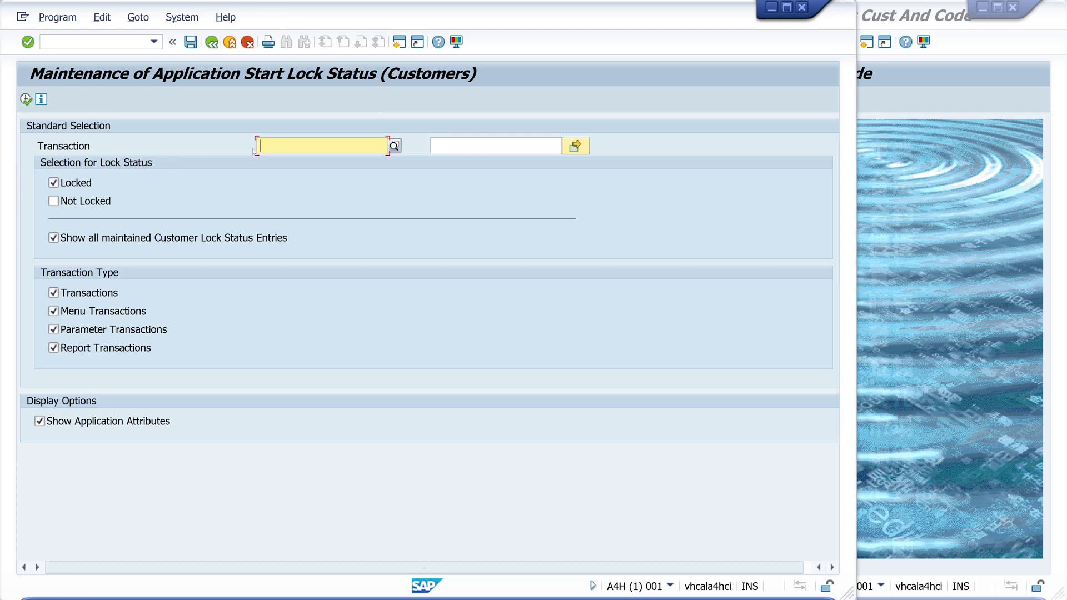
List BP under Not Locked only, showing its now-empty client lock status.
{"action": "type", "text": "BP"}
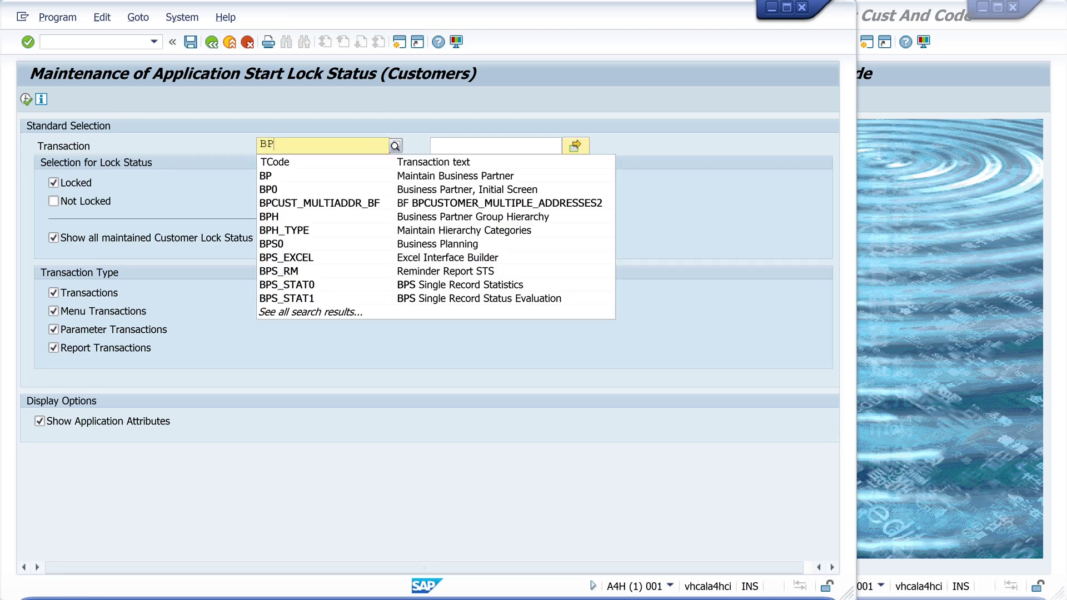
{"action": "left_click", "coordinate": [101, 188]}
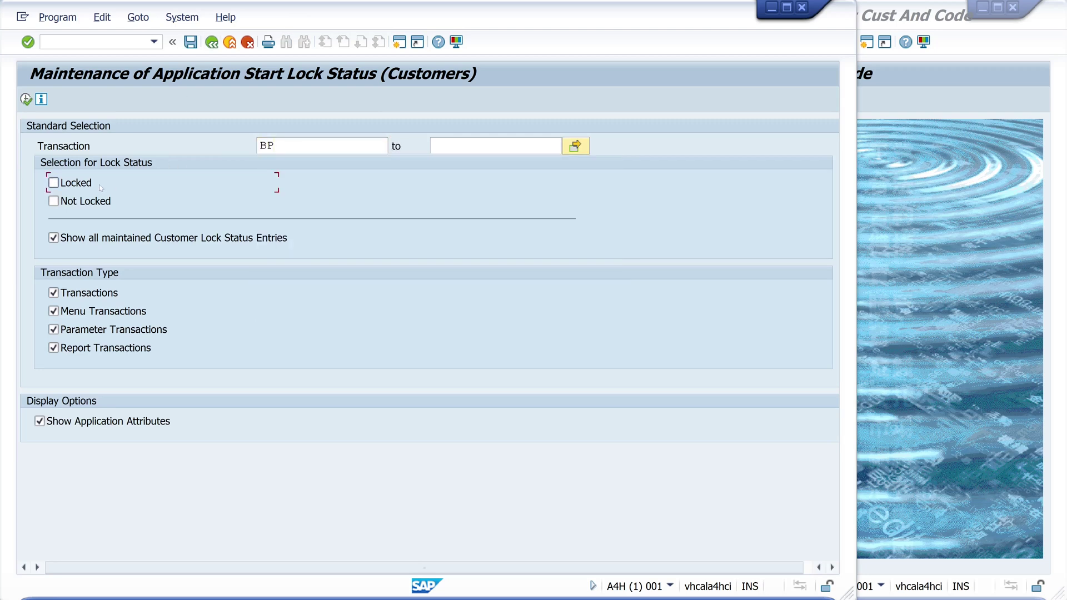
{"action": "left_click", "coordinate": [53, 201]}
{"action": "left_click", "coordinate": [25, 100]}
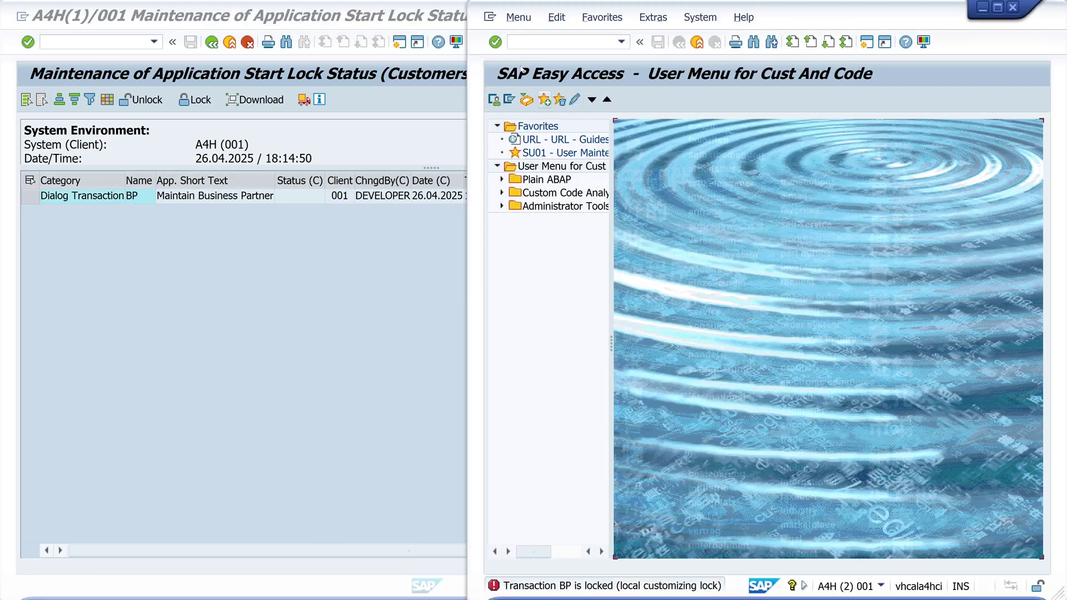
Enter bp in the second session's command field, opening Maintain Business Partner successfully.
{"action": "left_click", "coordinate": [539, 42]}
{"action": "type", "text": "bp"}
{"action": "key", "text": "Return"}
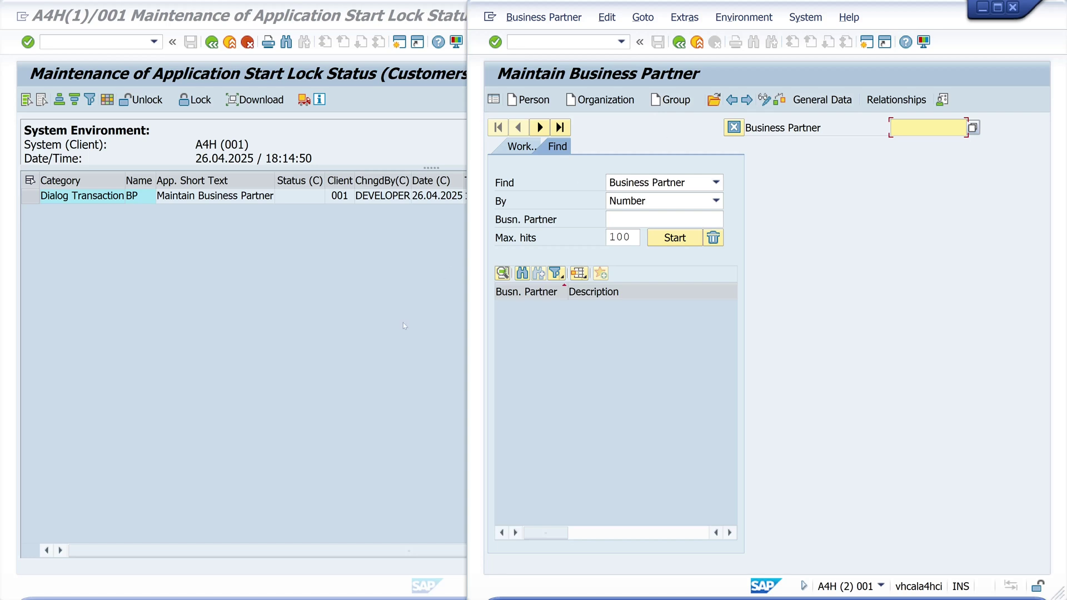
Rerun the Locked-only selection with the BP filter cleared, showing 18 applications without BP.
{"action": "left_click", "coordinate": [382, 308]}
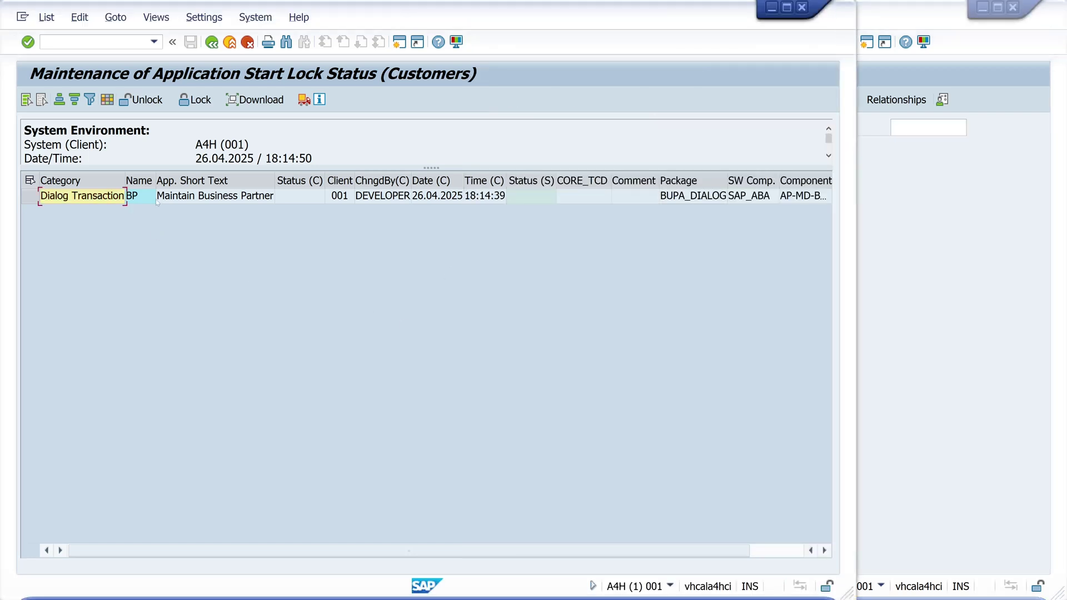
{"action": "left_click", "coordinate": [211, 42]}
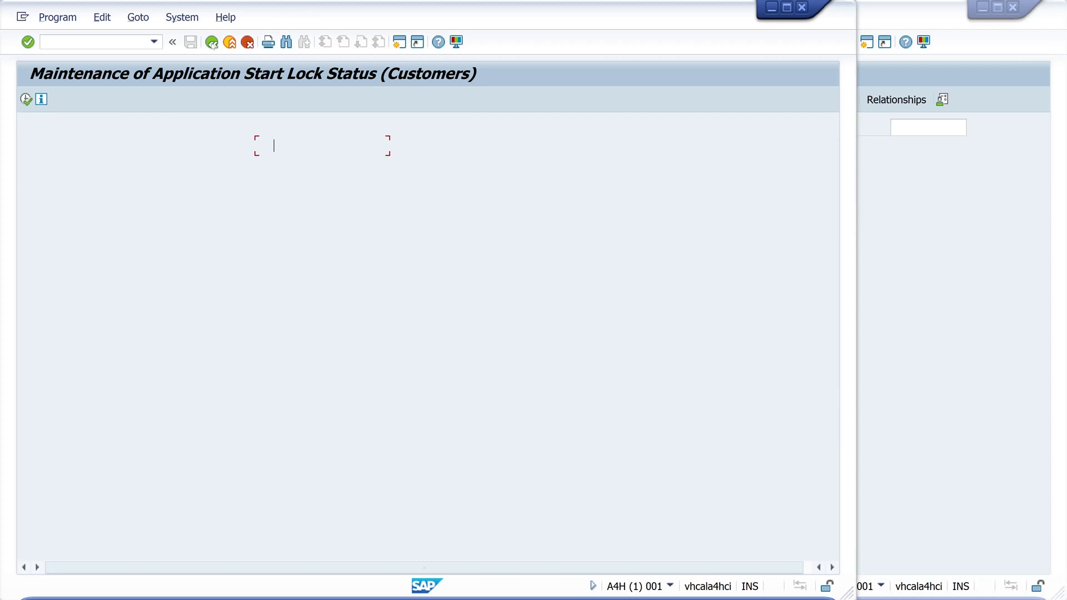
{"action": "left_click", "coordinate": [54, 183]}
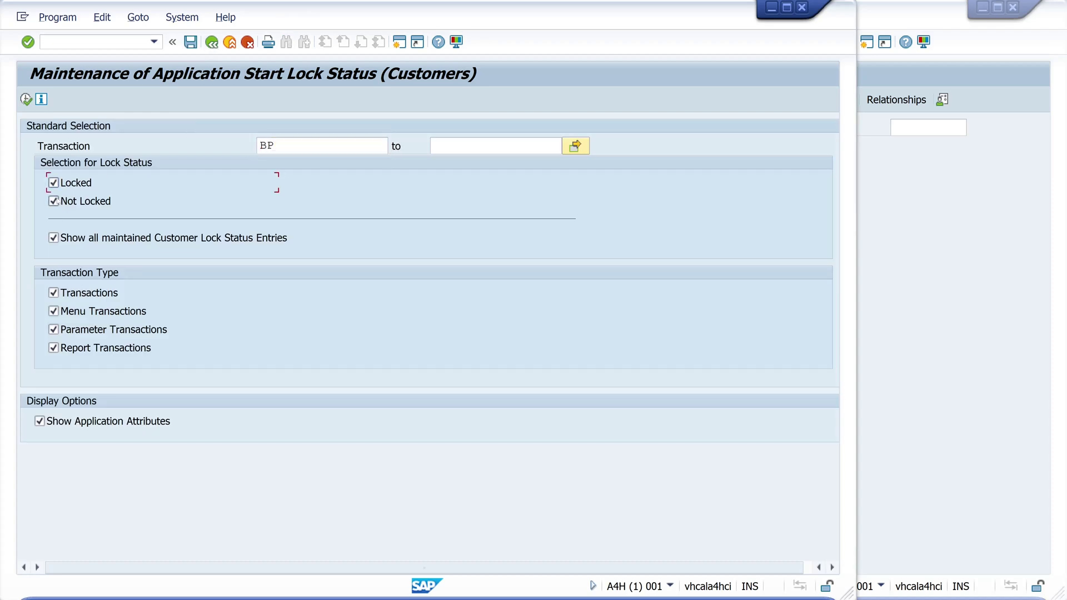
{"action": "left_click", "coordinate": [54, 201]}
{"action": "left_click", "coordinate": [281, 152]}
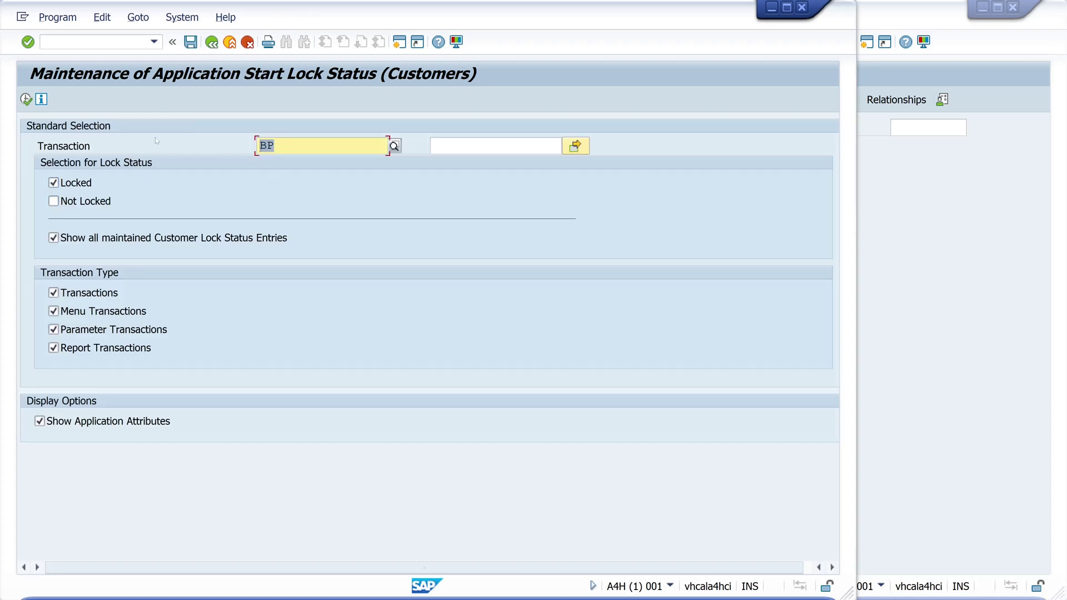
{"action": "key", "text": "Delete"}
{"action": "left_click", "coordinate": [26, 99]}
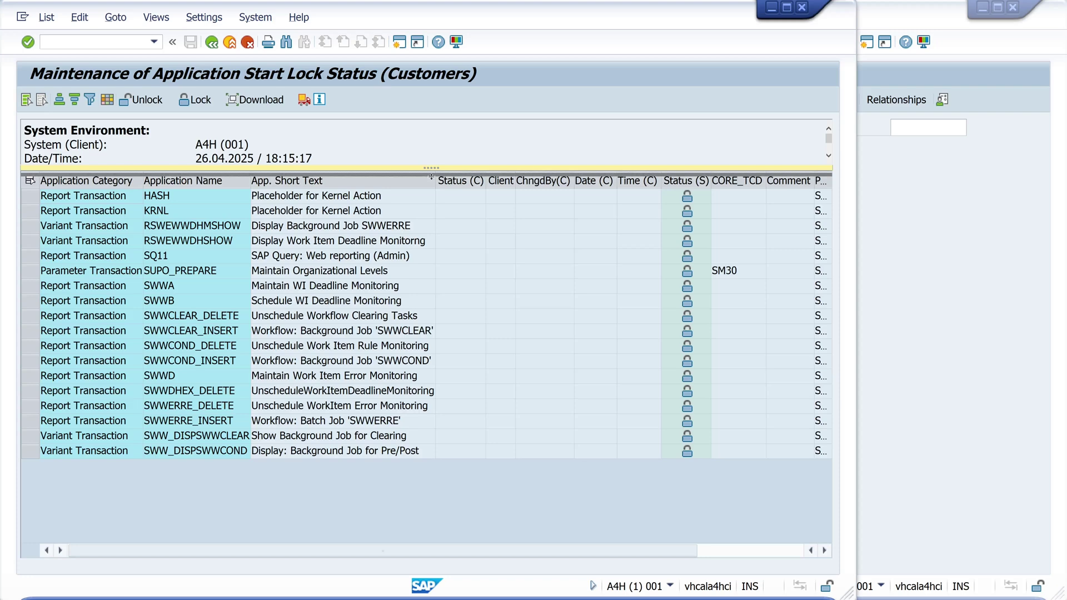
{"action": "left_click_drag", "start_coordinate": [431, 176], "coordinate": [432, 190]}
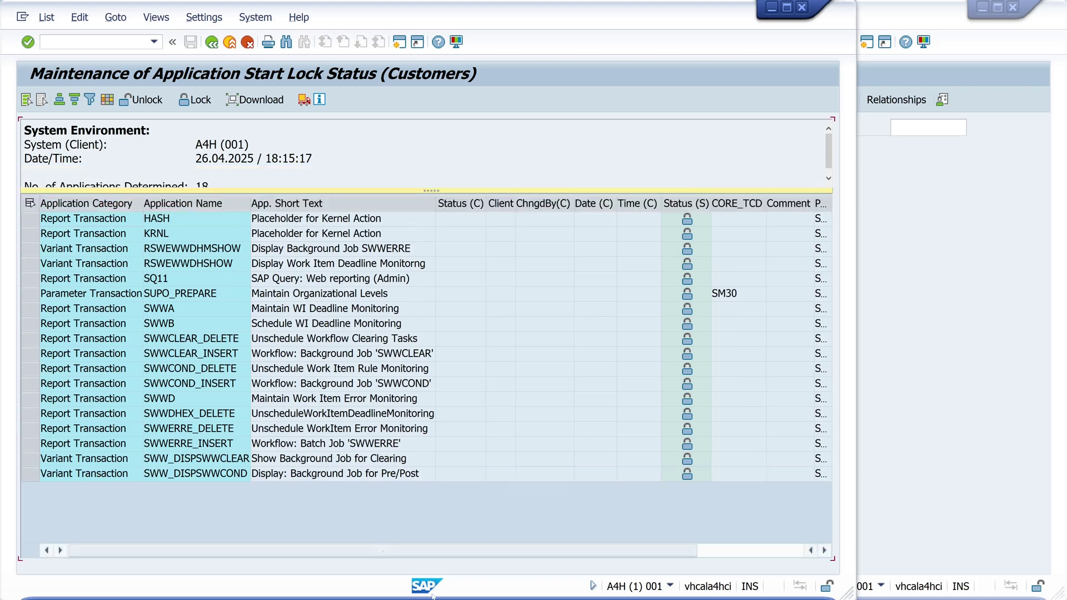
{"action": "left_click_drag", "start_coordinate": [600, 550], "coordinate": [705, 556]}
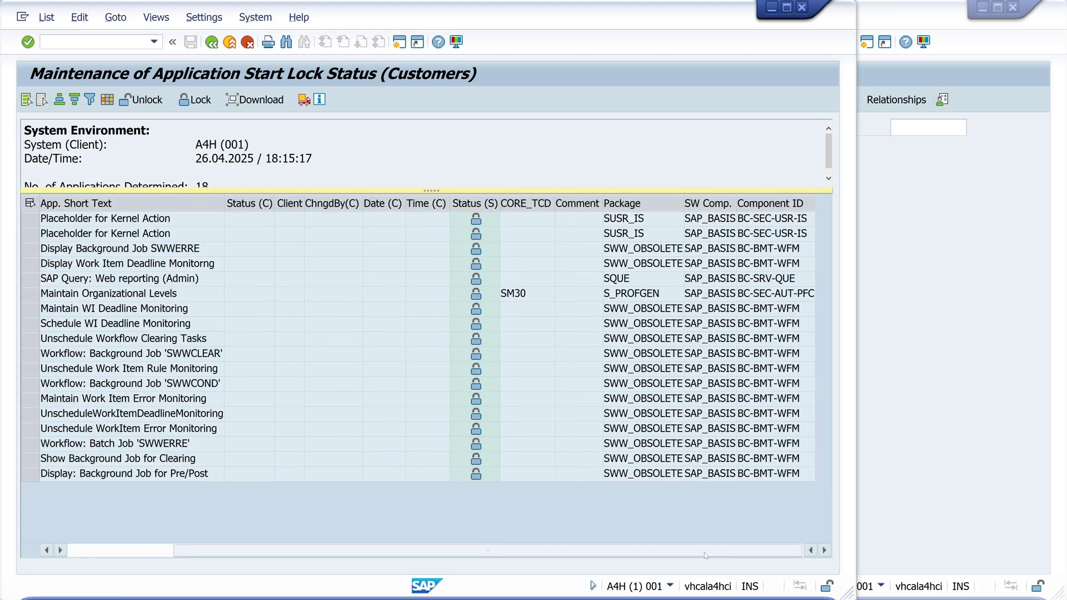